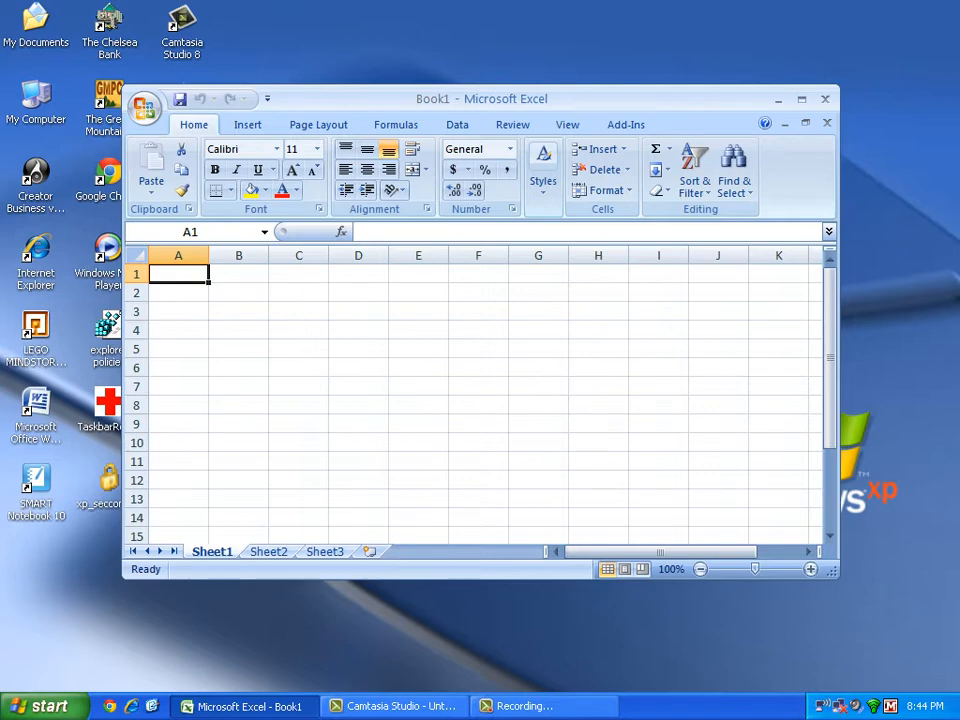
# Enter the title "Civil war Battle casualties" in cell A1.
pyautogui.write('Civil war')
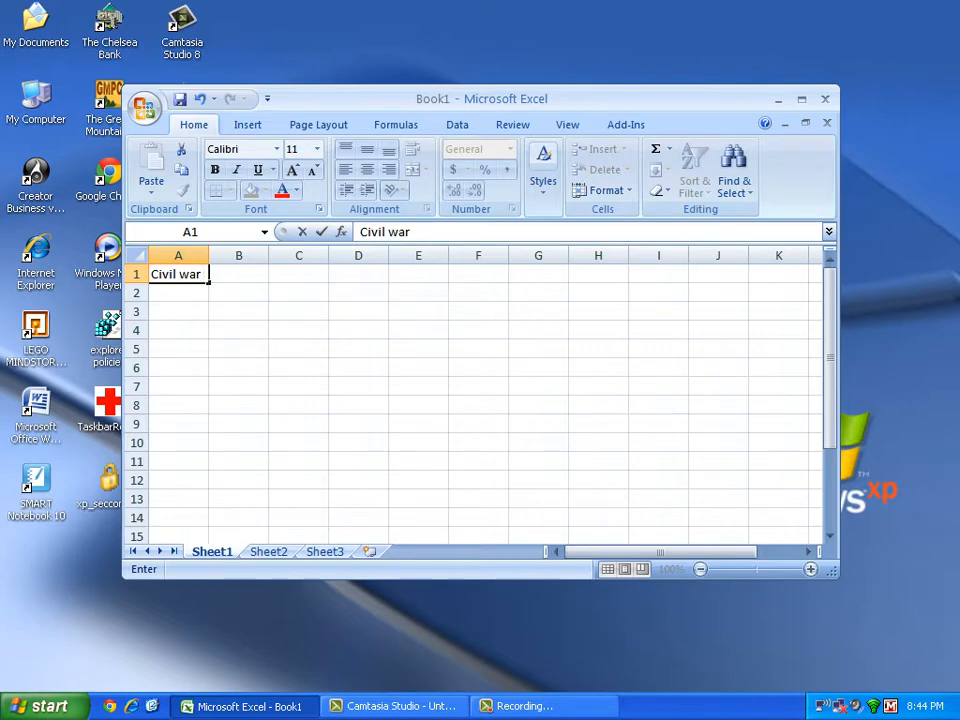
pyautogui.write(' Battle caus')
pyautogui.press('BackSpace')
pyautogui.press('BackSpace')
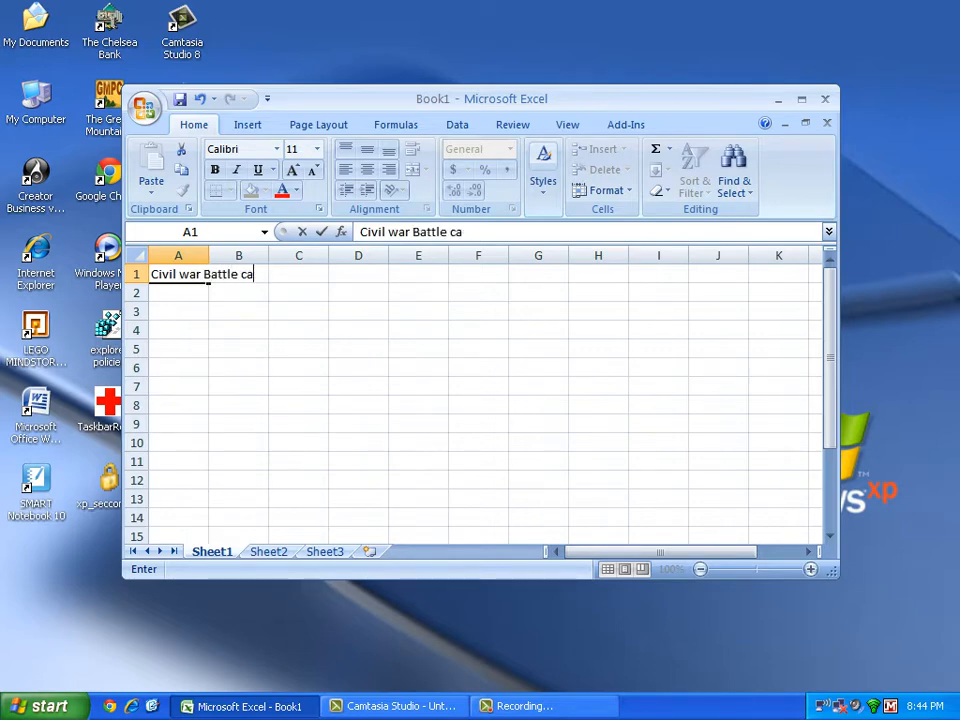
pyautogui.write('sualties')
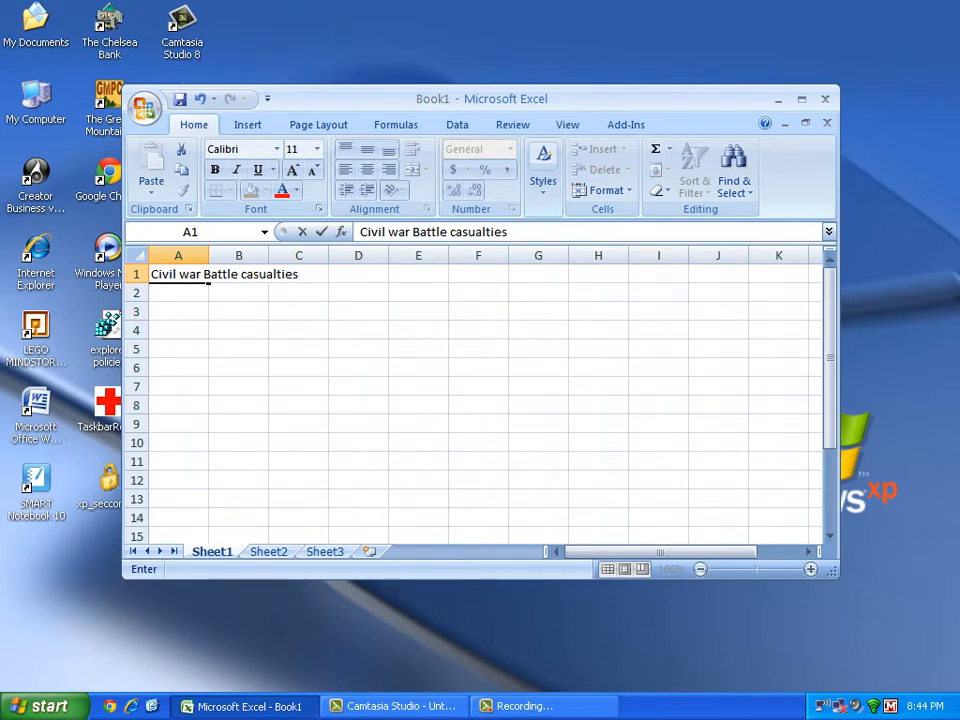
pyautogui.press('Return')
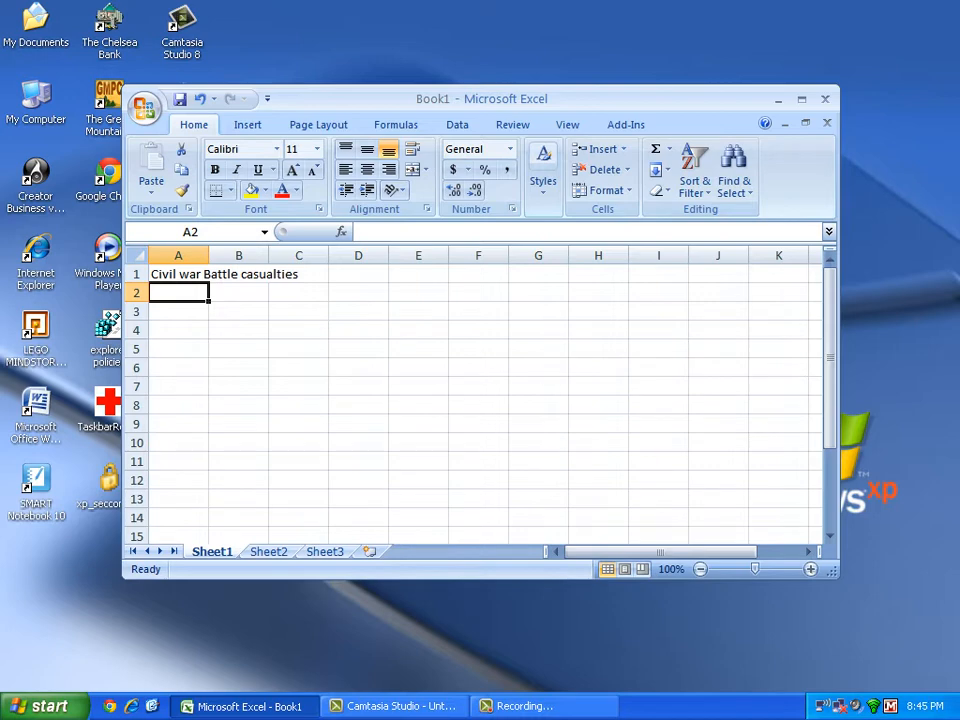
# Fill cells A2 to A5 with the labels "Battle a", "Battle b", "Battle c" and "Battle d".
pyautogui.write('B')
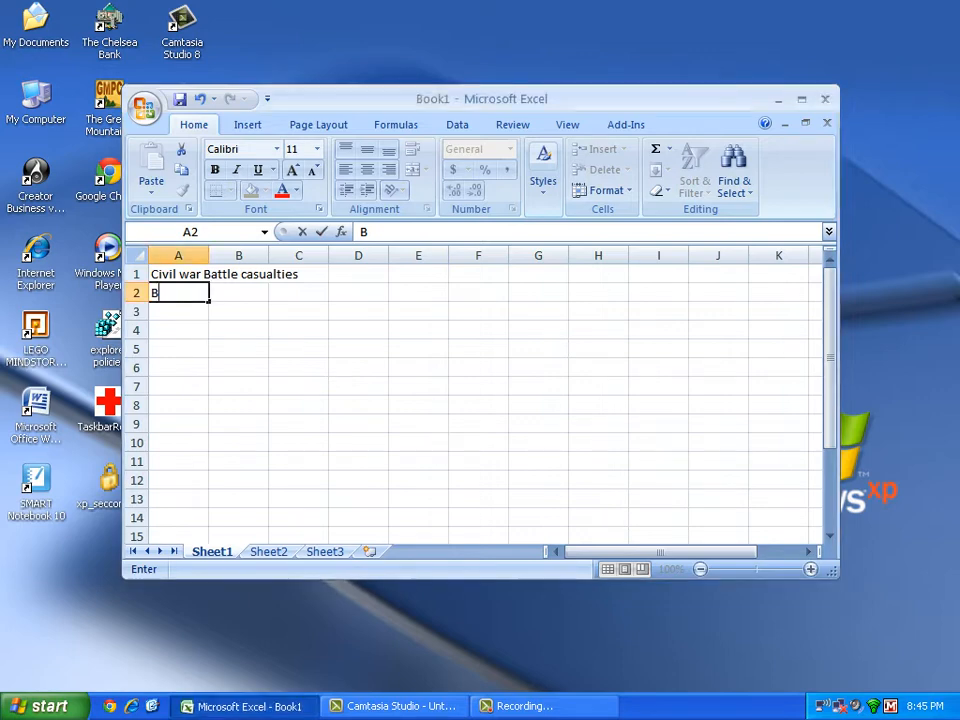
pyautogui.write('attle a')
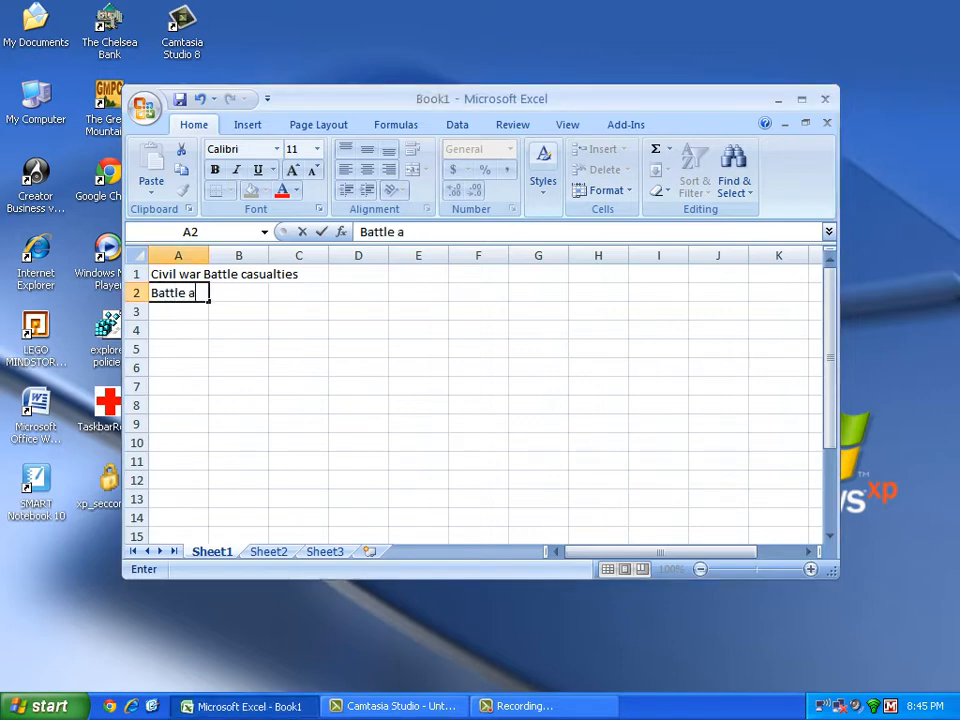
pyautogui.press('Return')
pyautogui.write('Batt')
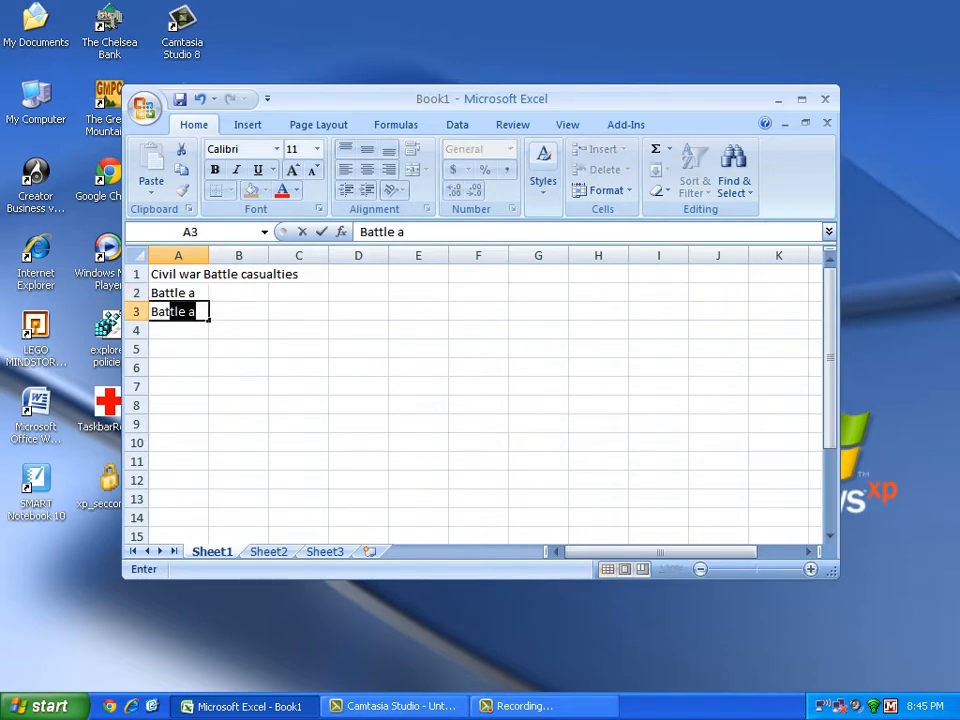
pyautogui.write('le b')
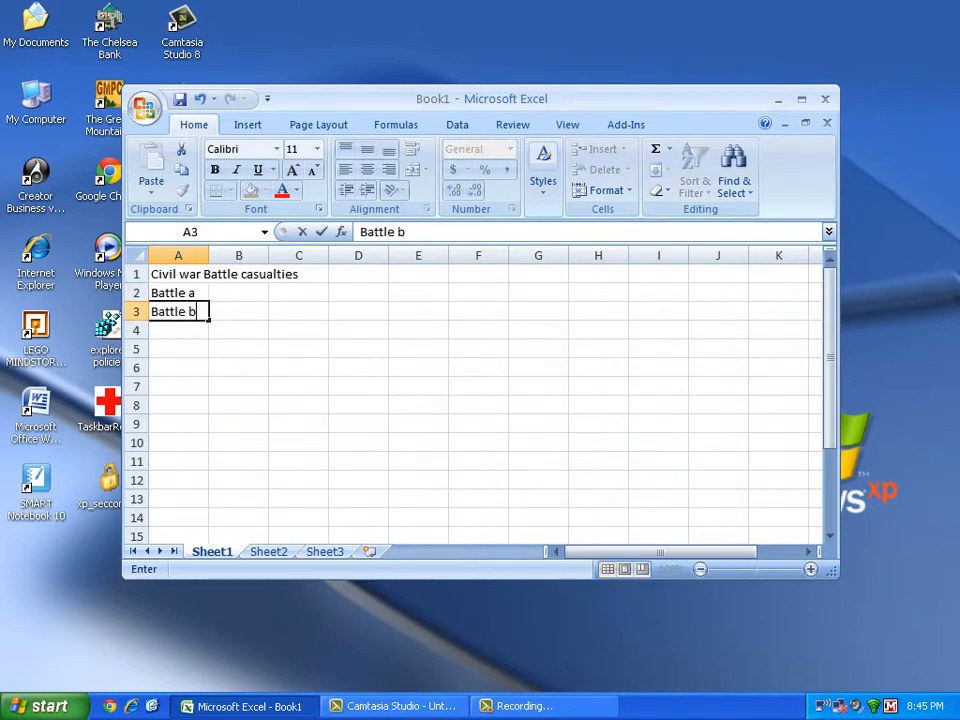
pyautogui.press('Return')
pyautogui.write('Battle c')
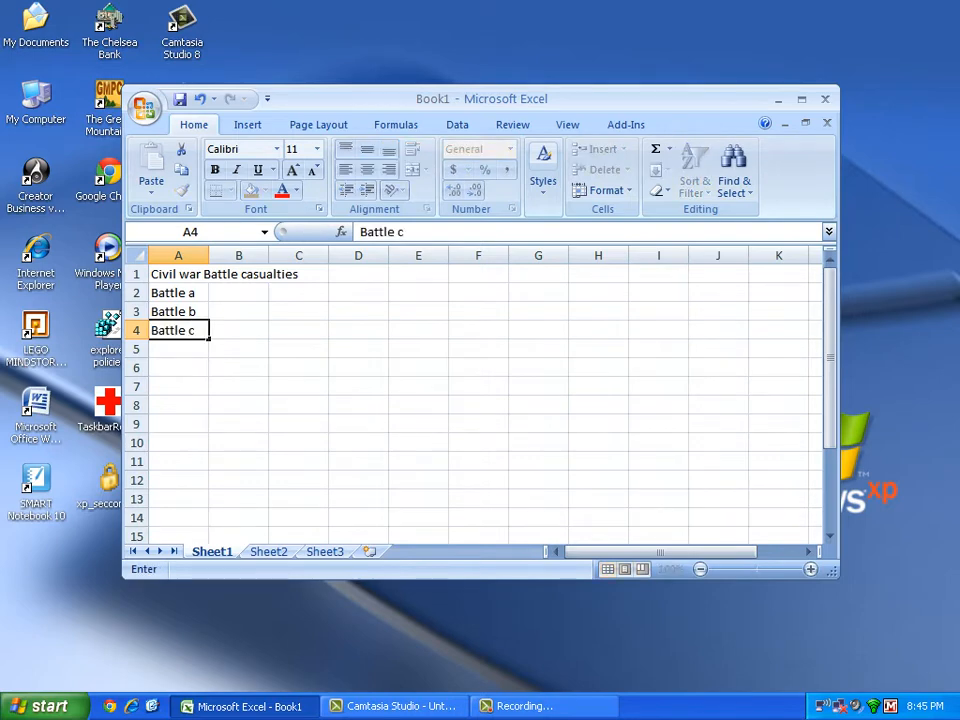
pyautogui.press('Return')
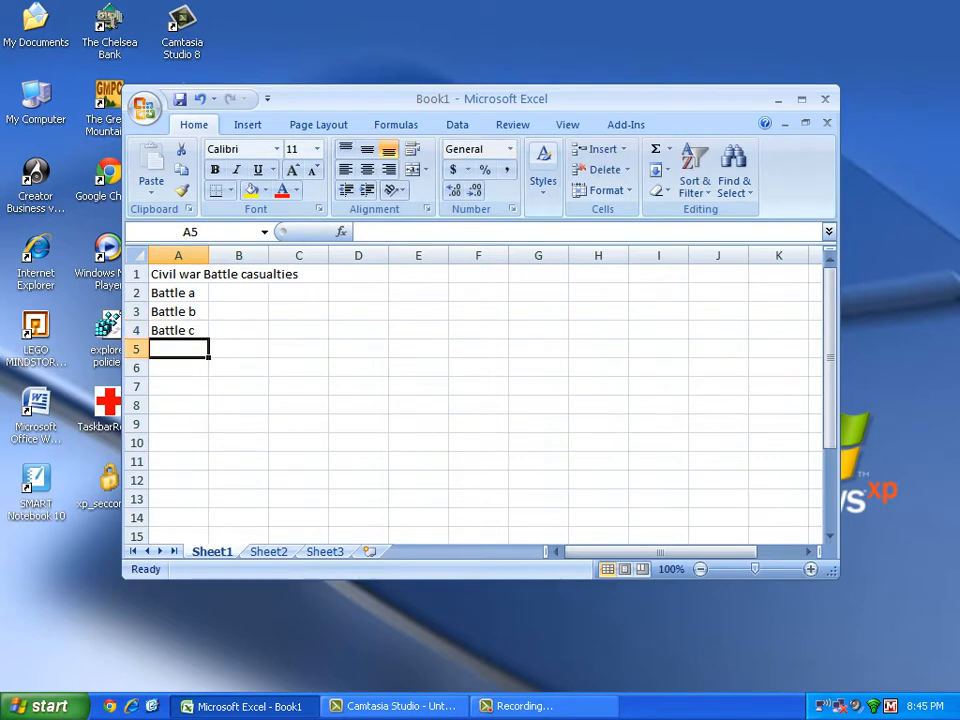
pyautogui.write('Battle d')
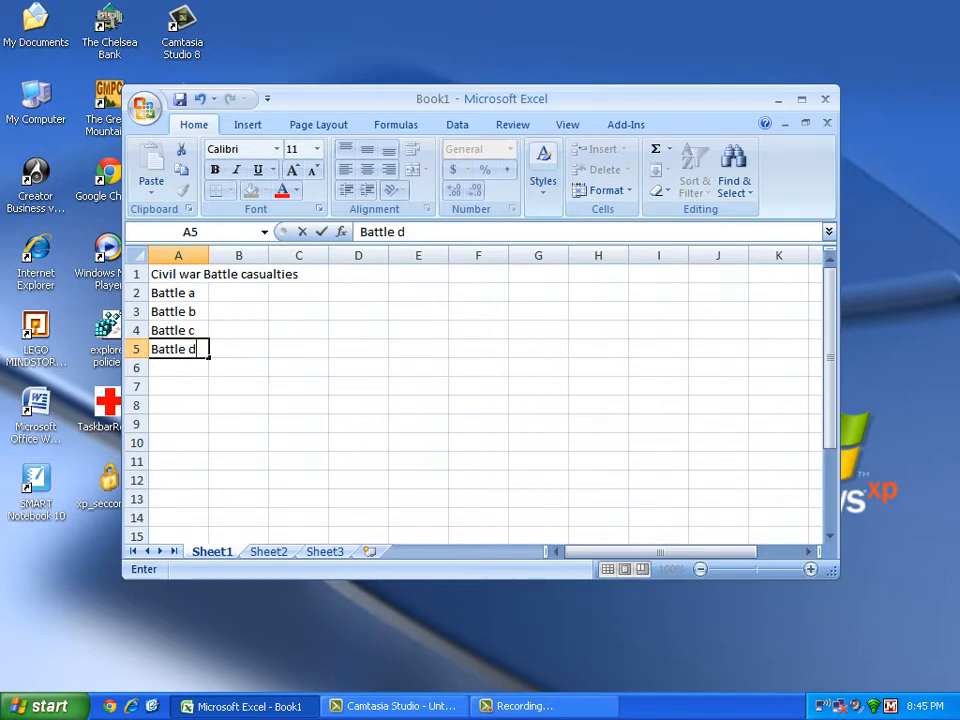
# Enter the casualty figures 1000, 2300 and 5000 in cells B2 to B4 for battles a, b and c.
pyautogui.press('Up')
pyautogui.press('Up')
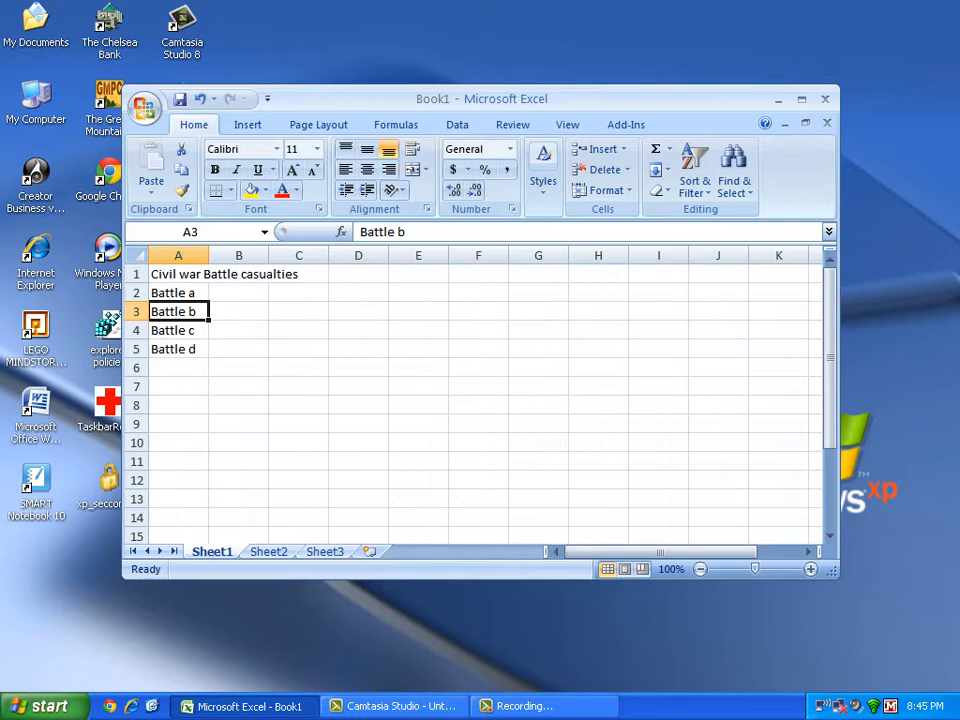
pyautogui.press('Up')
pyautogui.press('Right')
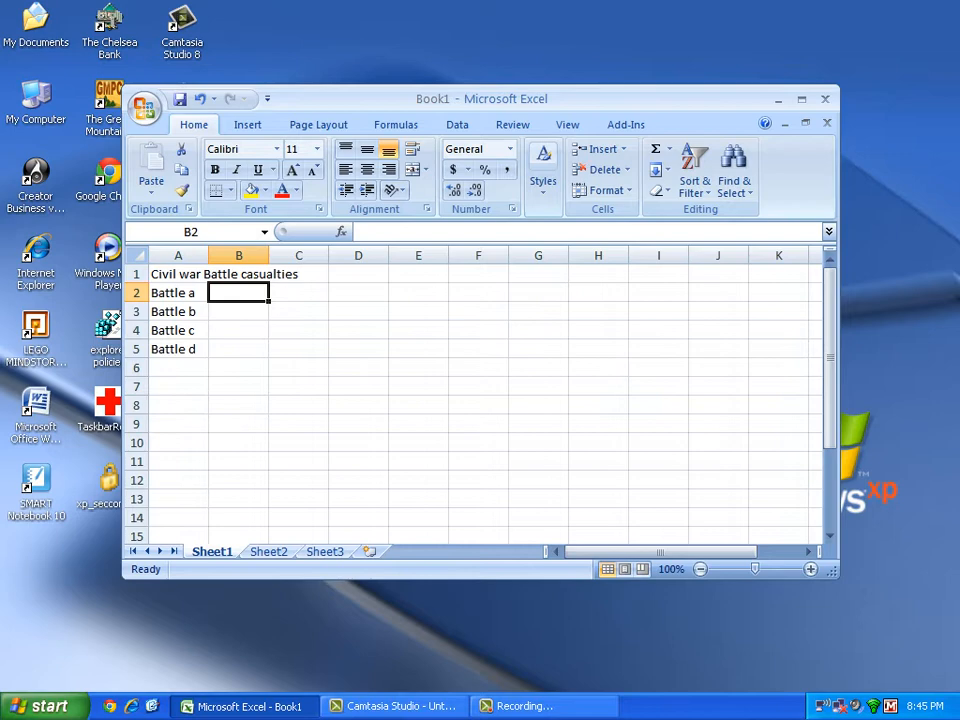
pyautogui.write('1000')
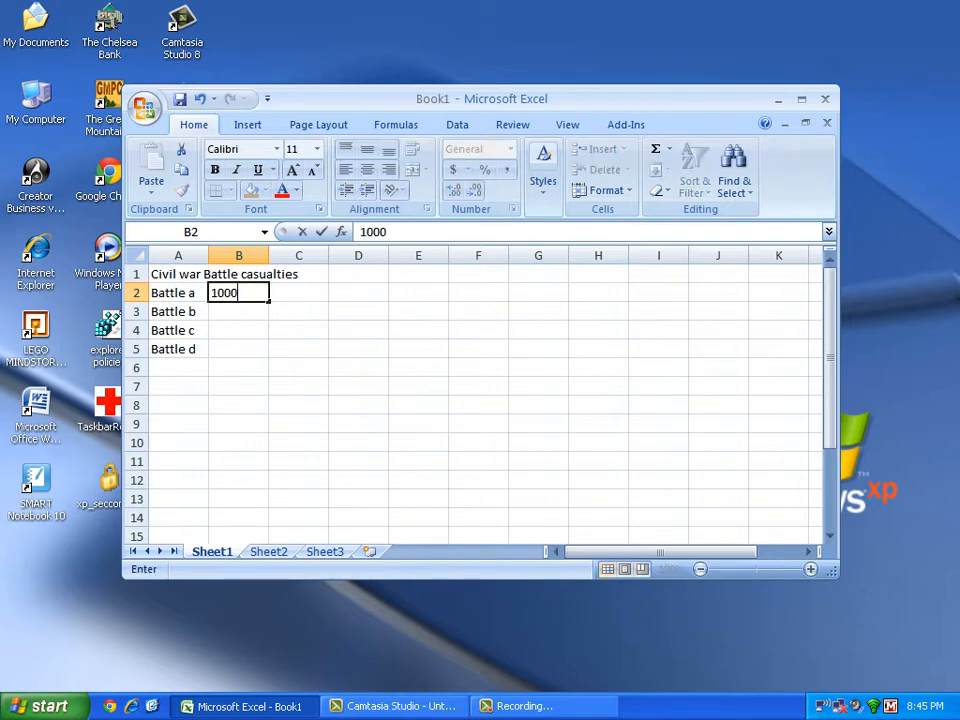
pyautogui.press('Return')
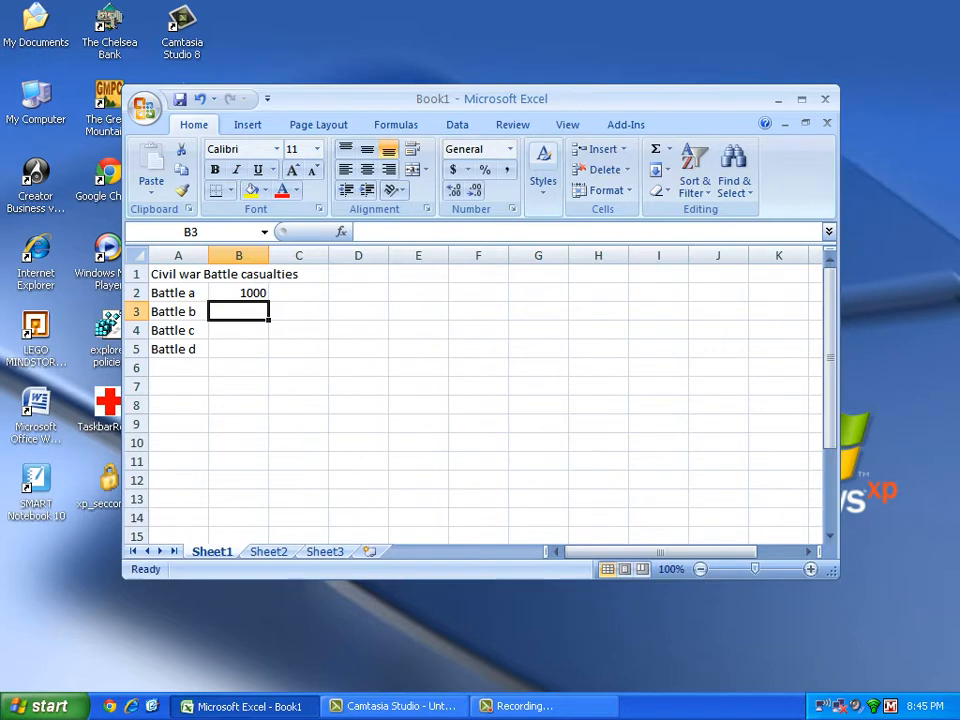
pyautogui.write('2300')
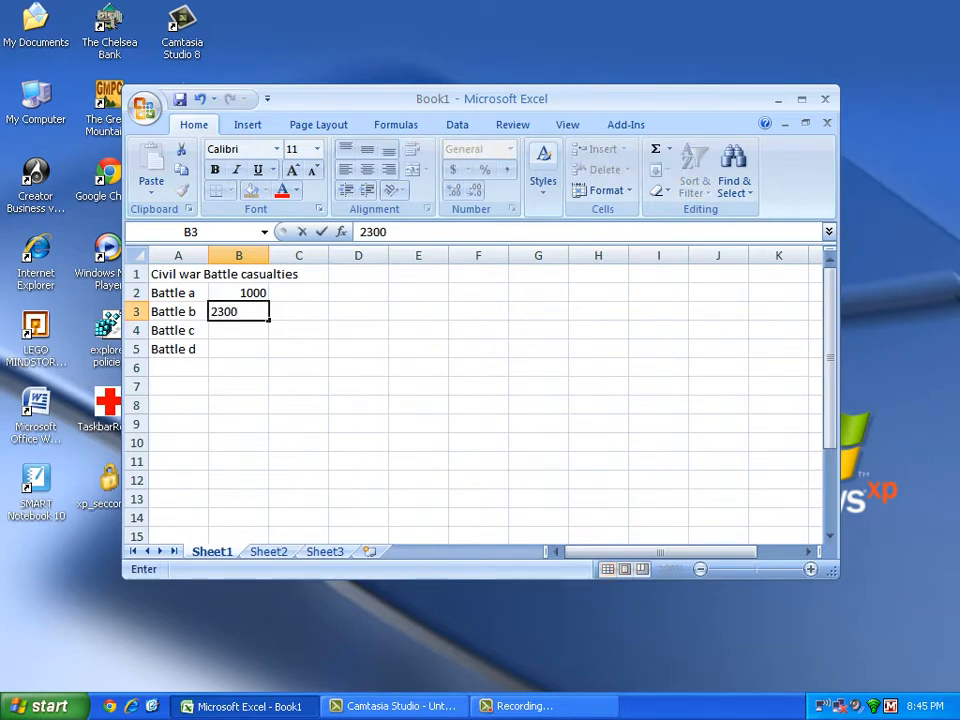
pyautogui.press('Return')
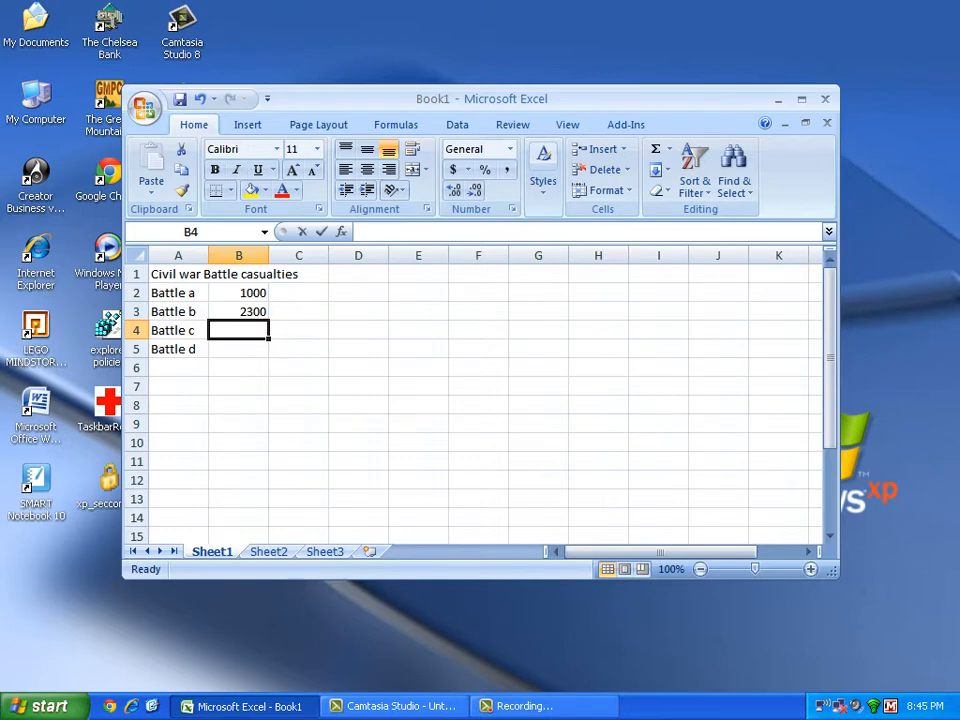
pyautogui.write('5000')
pyautogui.press('Return')
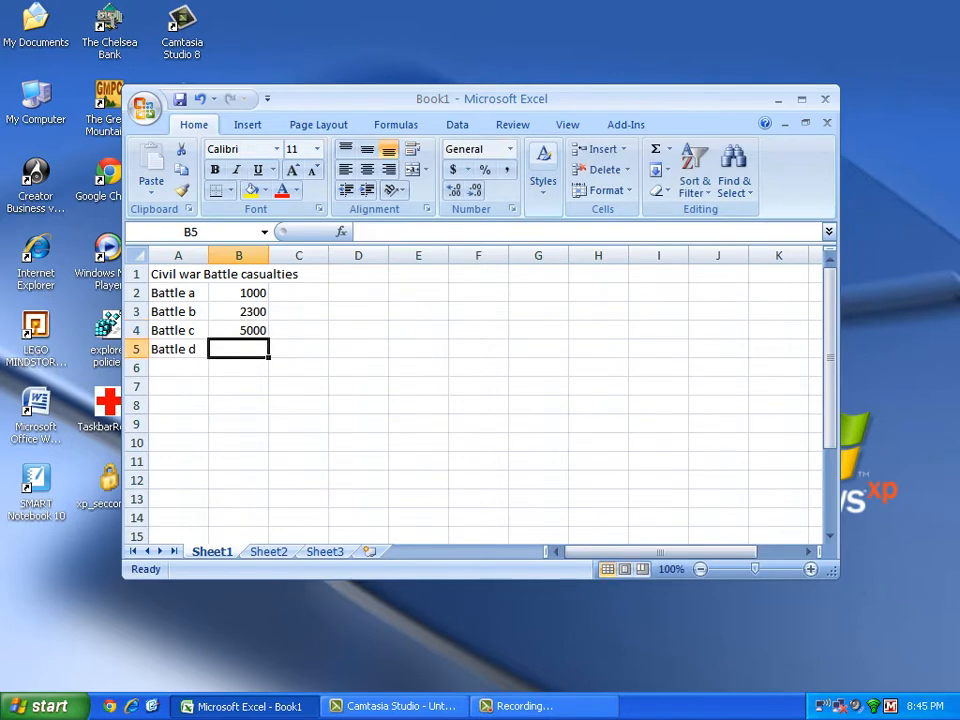
# Replace the label in cell A2 with "battle a".
pyautogui.click(178, 293)
pyautogui.write('10')
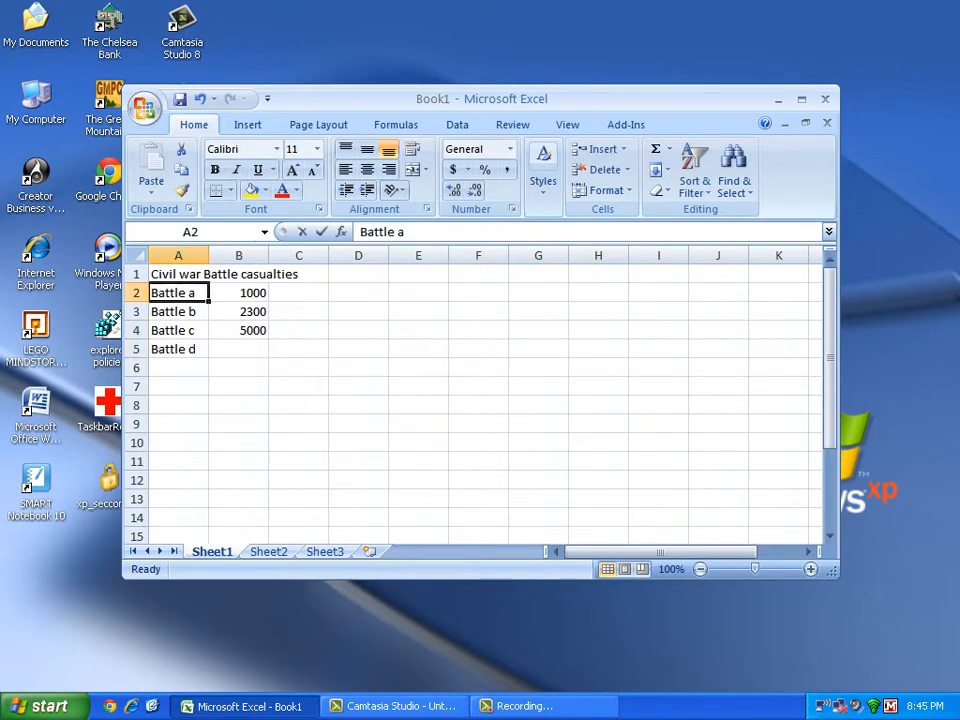
pyautogui.press('BackSpace')
pyautogui.press('BackSpace')
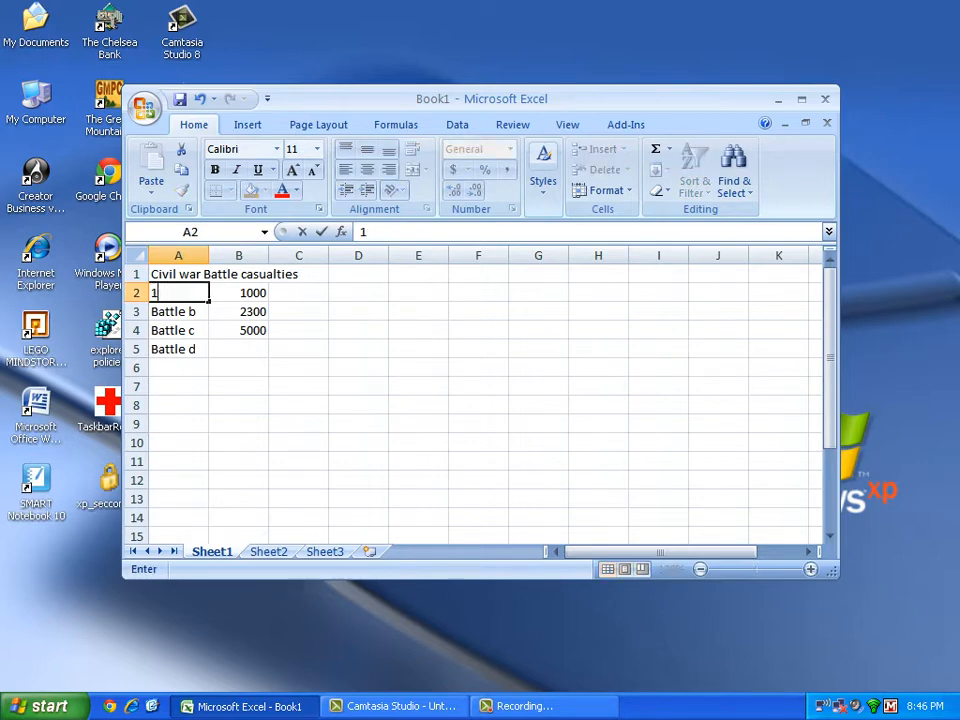
pyautogui.write('battle a')
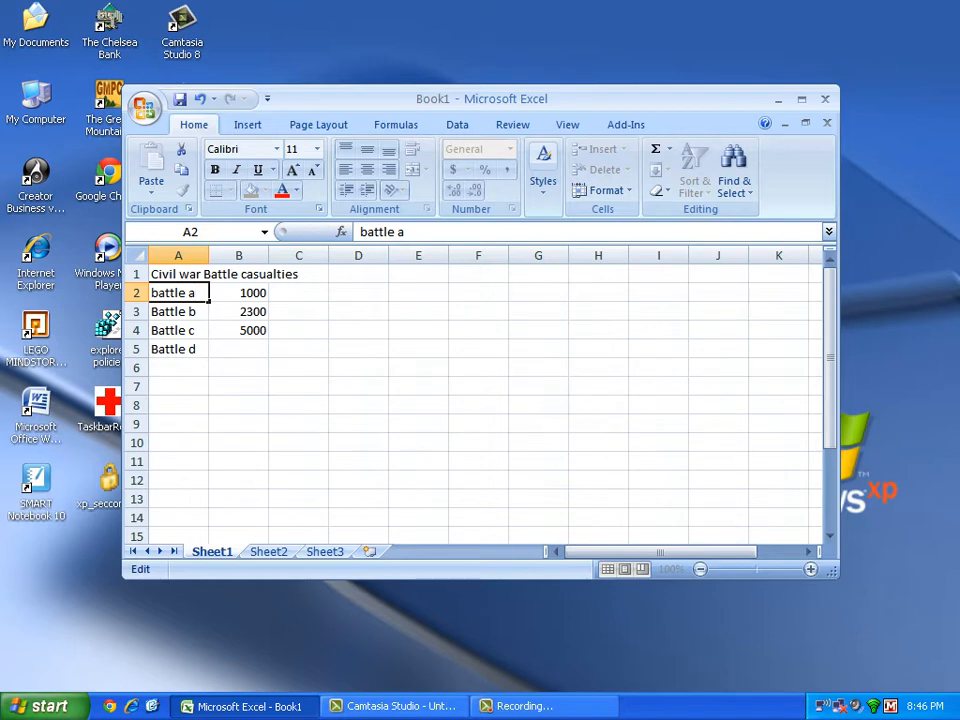
# Enter 10000 in cell B5 as the casualty figure for Battle d.
pyautogui.click(238, 349)
pyautogui.write('10000')
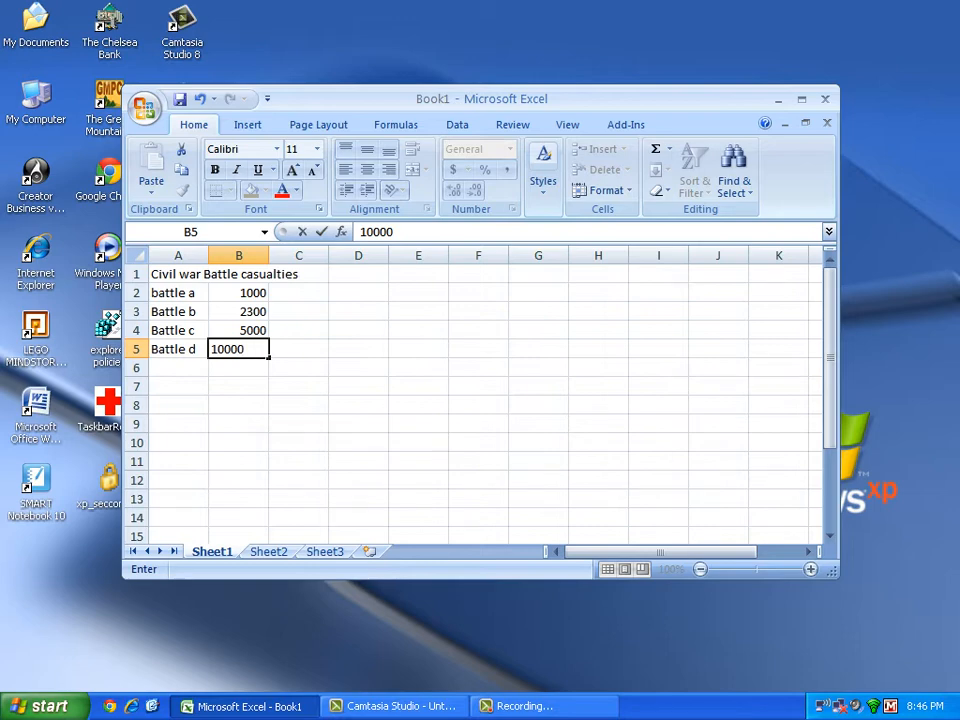
pyautogui.press('Return')
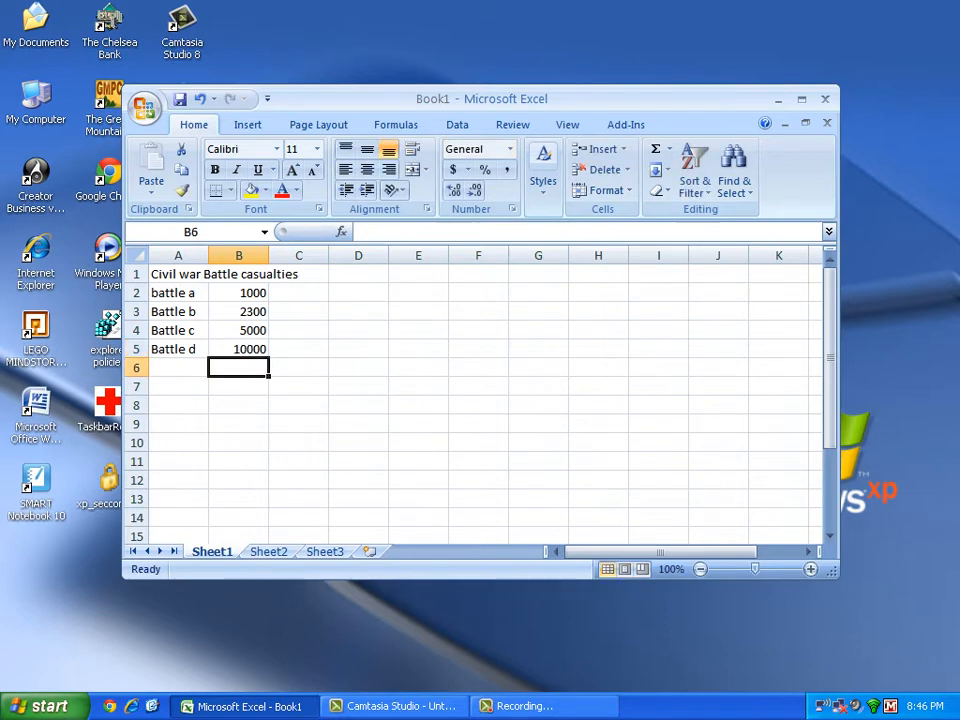
# Insert a basic 2-D pie chart from the range A1:C5.
pyautogui.press('Left')
pyautogui.press('Up')
pyautogui.press('Up')
pyautogui.press('Up')
pyautogui.press('Up')
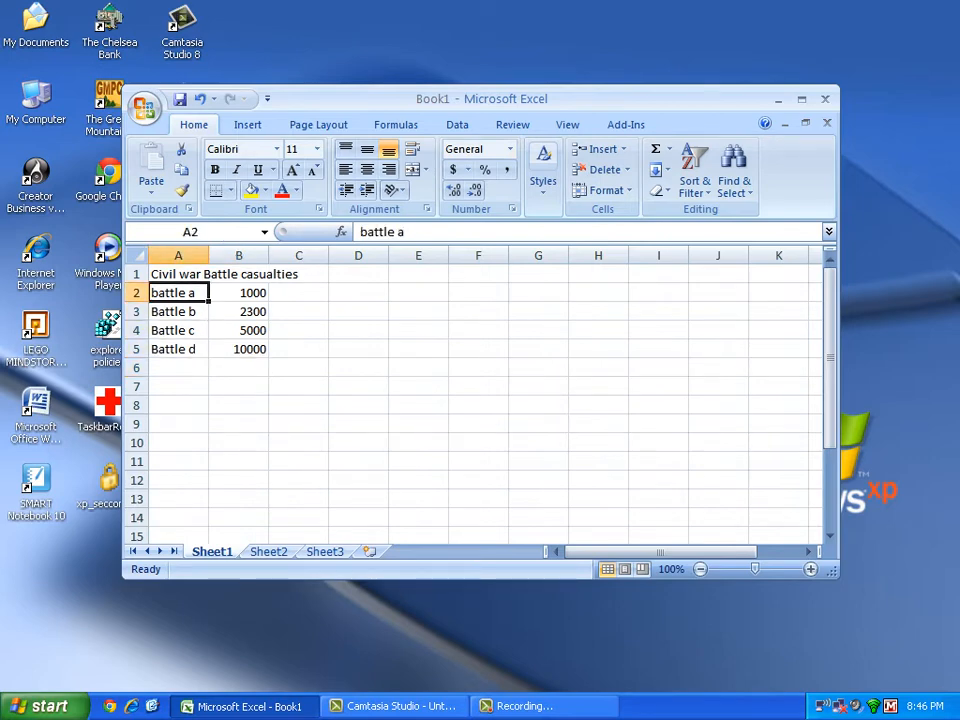
pyautogui.press('Up')
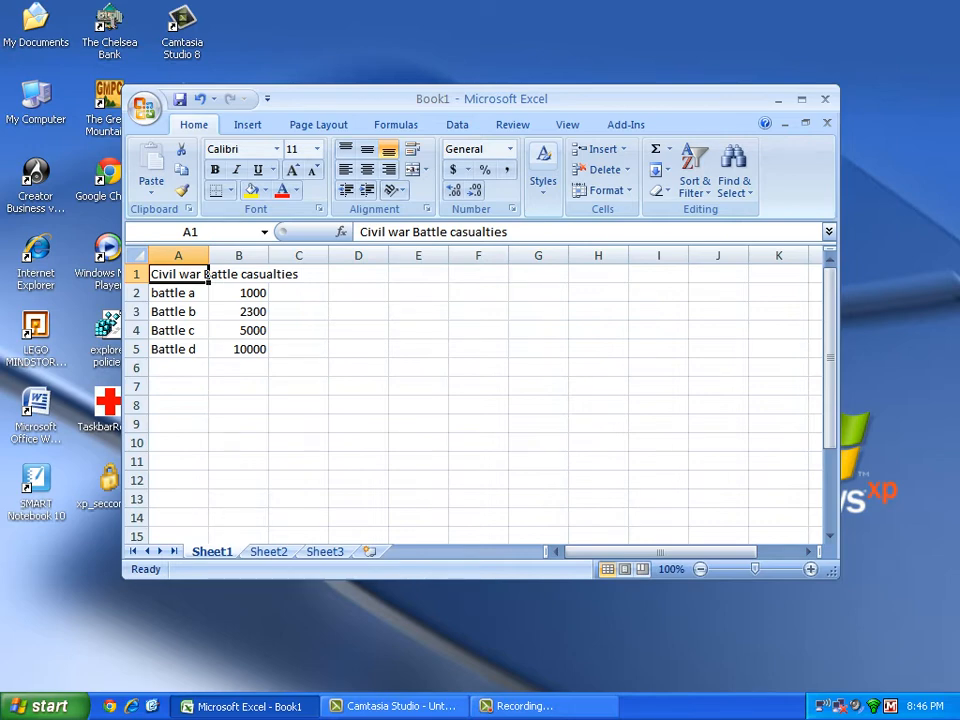
pyautogui.hotkey('shift', 'Down')
pyautogui.hotkey('shift', 'Down')
pyautogui.hotkey('shift', 'Down')
pyautogui.hotkey('shift', 'Down')
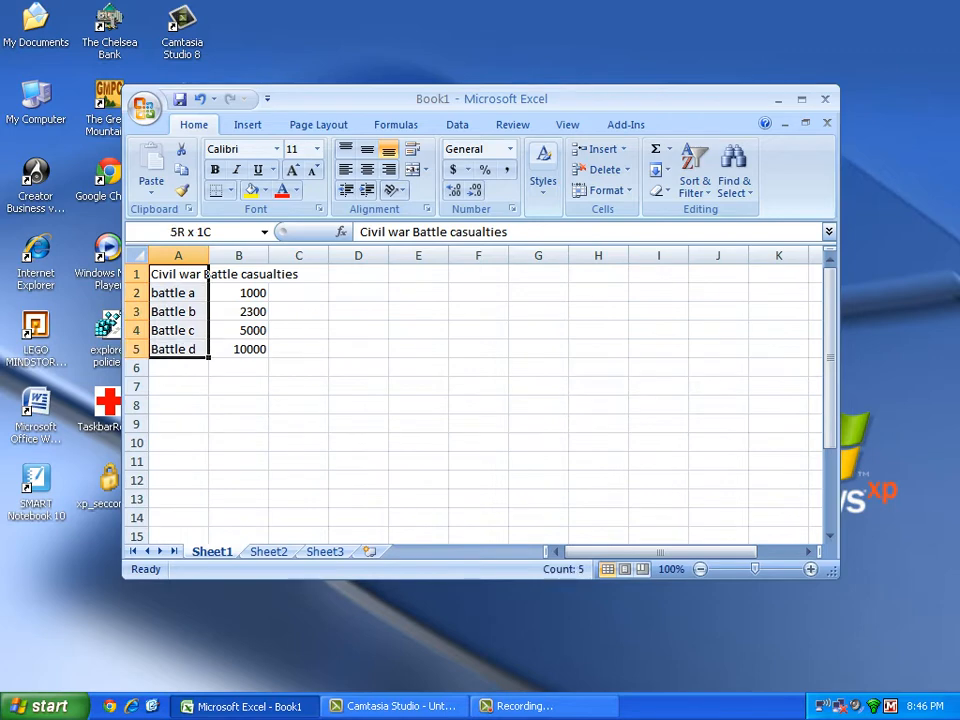
pyautogui.hotkey('shift', 'Right')
pyautogui.hotkey('shift', 'Right')
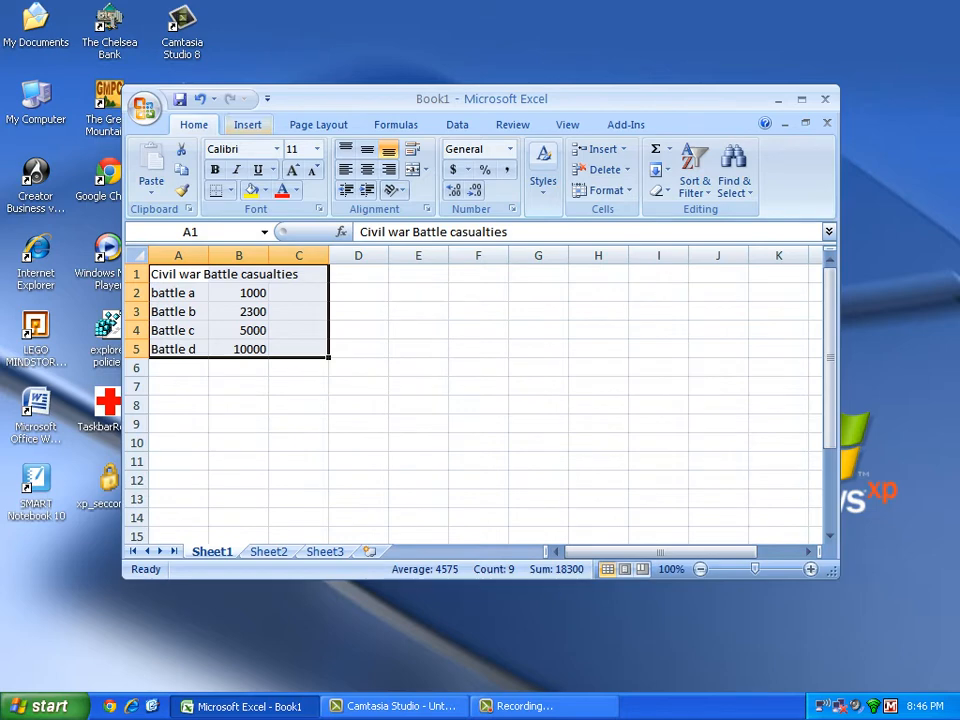
pyautogui.click(247, 124)
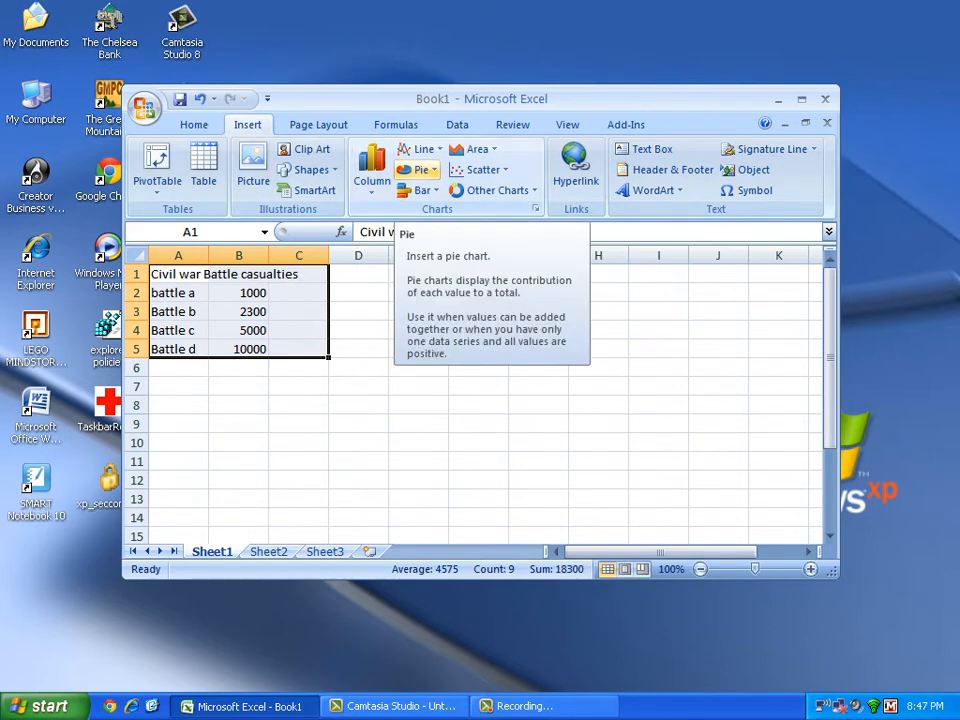
pyautogui.click(418, 170)
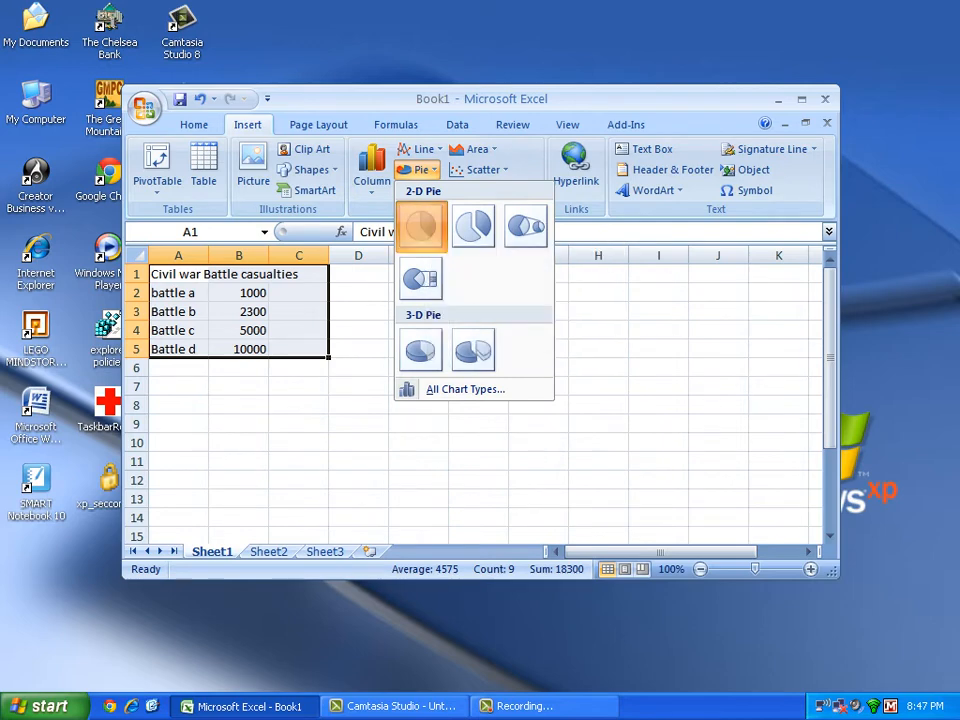
pyautogui.click(421, 226)
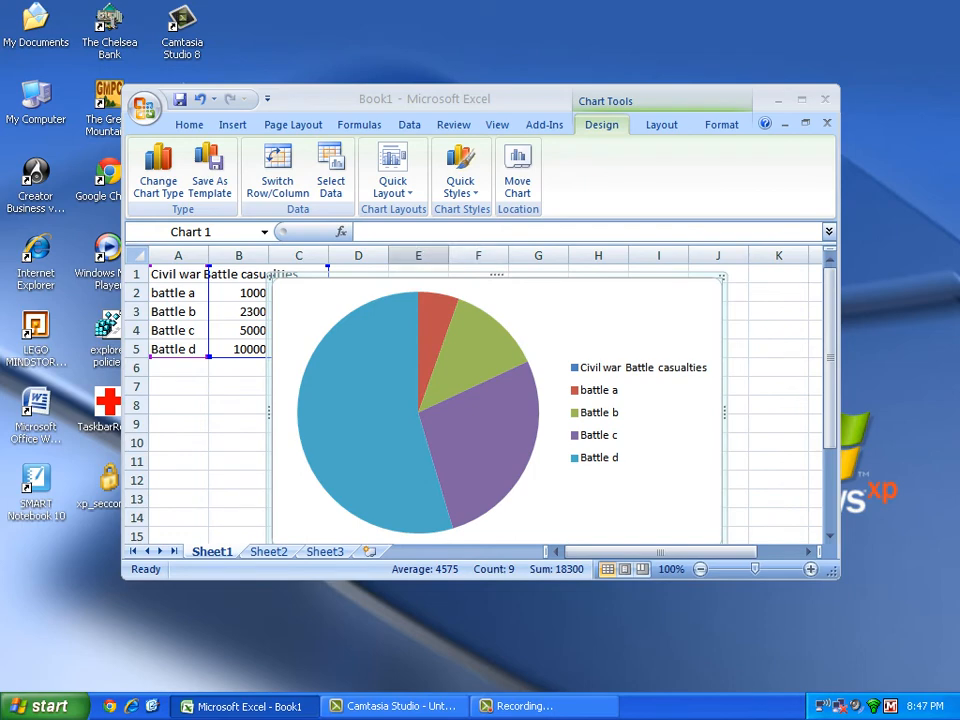
# Delete the 2-D pie chart from the sheet.
pyautogui.moveTo(484, 345)
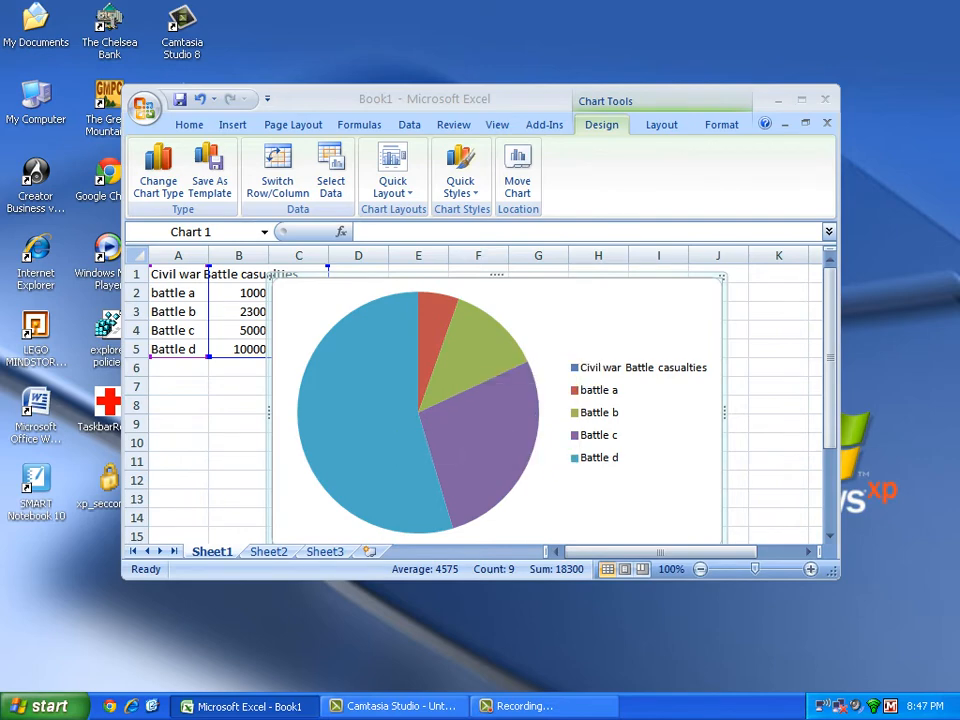
pyautogui.moveTo(395, 368)
pyautogui.click(239, 424)
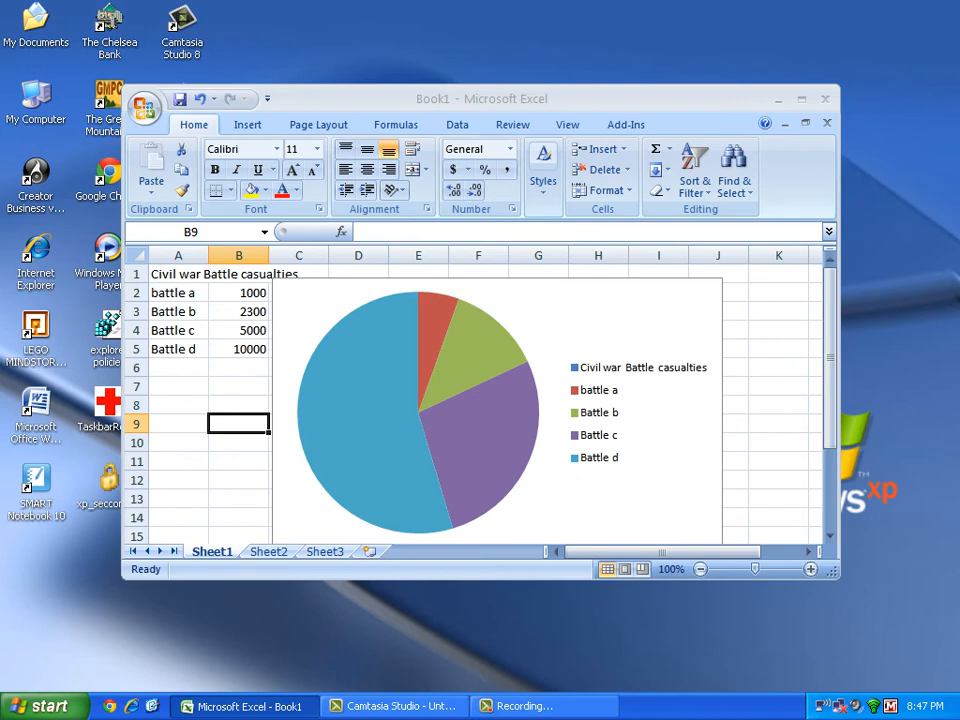
pyautogui.click(301, 334)
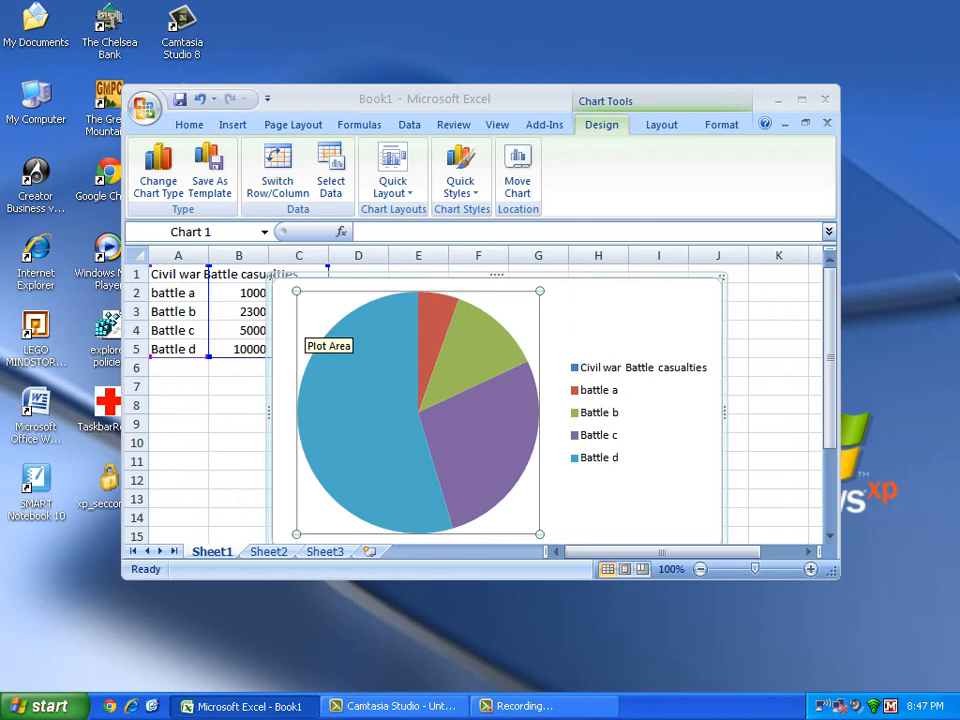
pyautogui.click(279, 308)
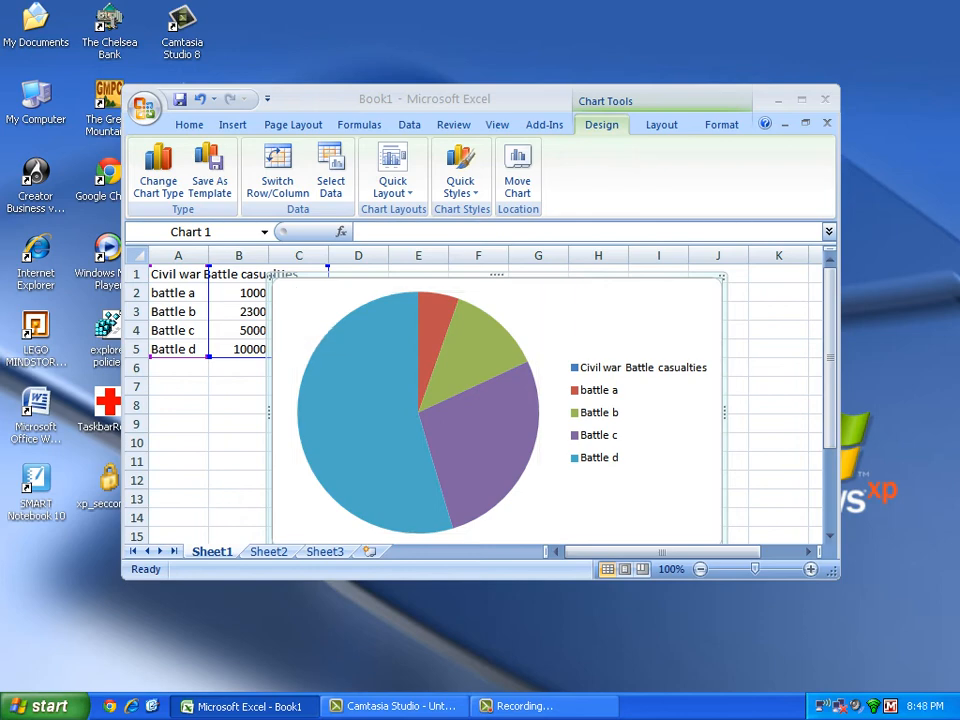
pyautogui.press('Delete')
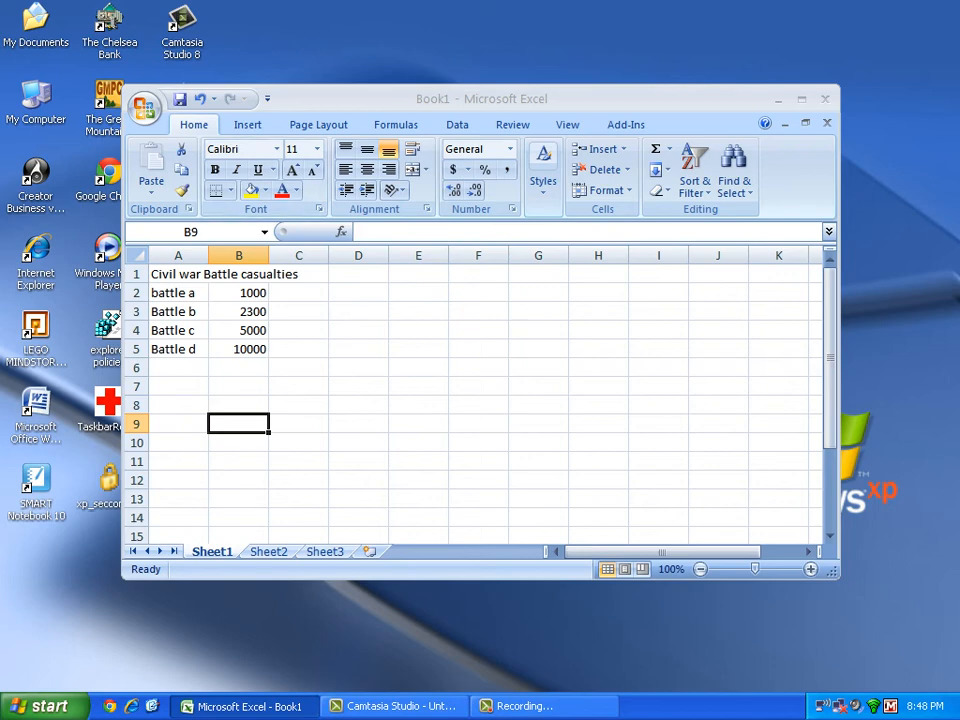
# Insert a basic 3-D pie chart from the title, labels and figures in A1:B5.
pyautogui.click(206, 274)
pyautogui.moveTo(206, 274); pyautogui.dragTo(255, 349)
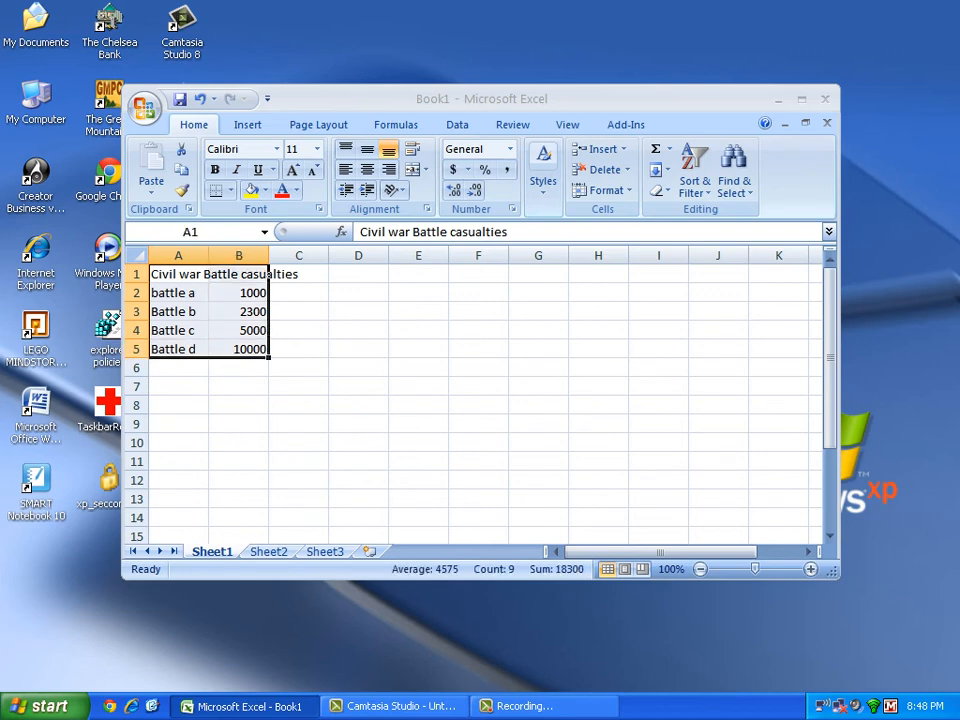
pyautogui.click(248, 124)
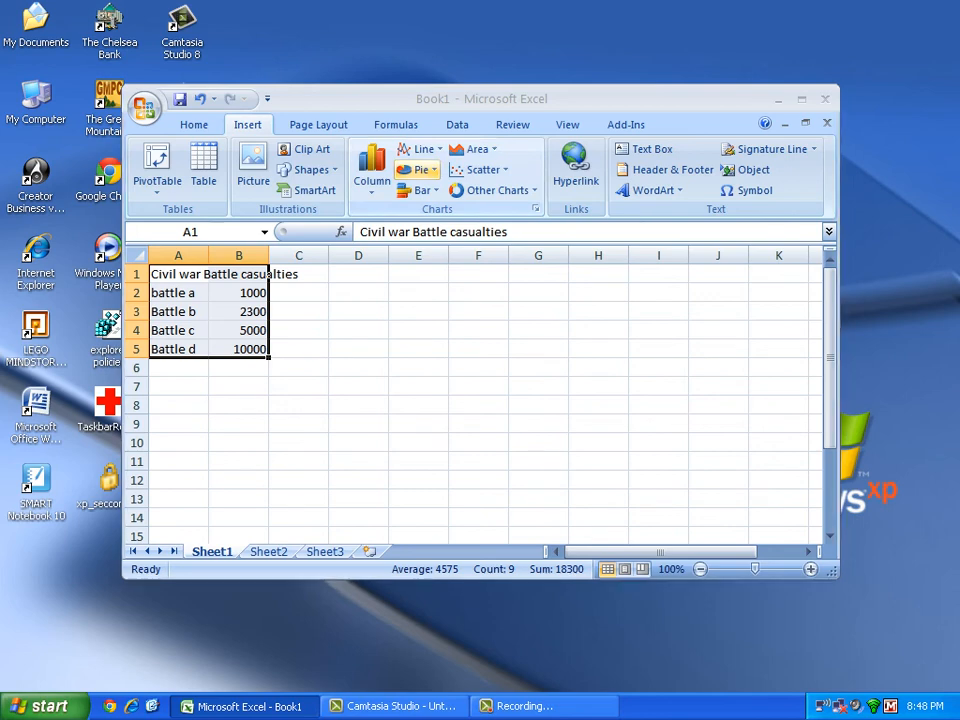
pyautogui.click(418, 169)
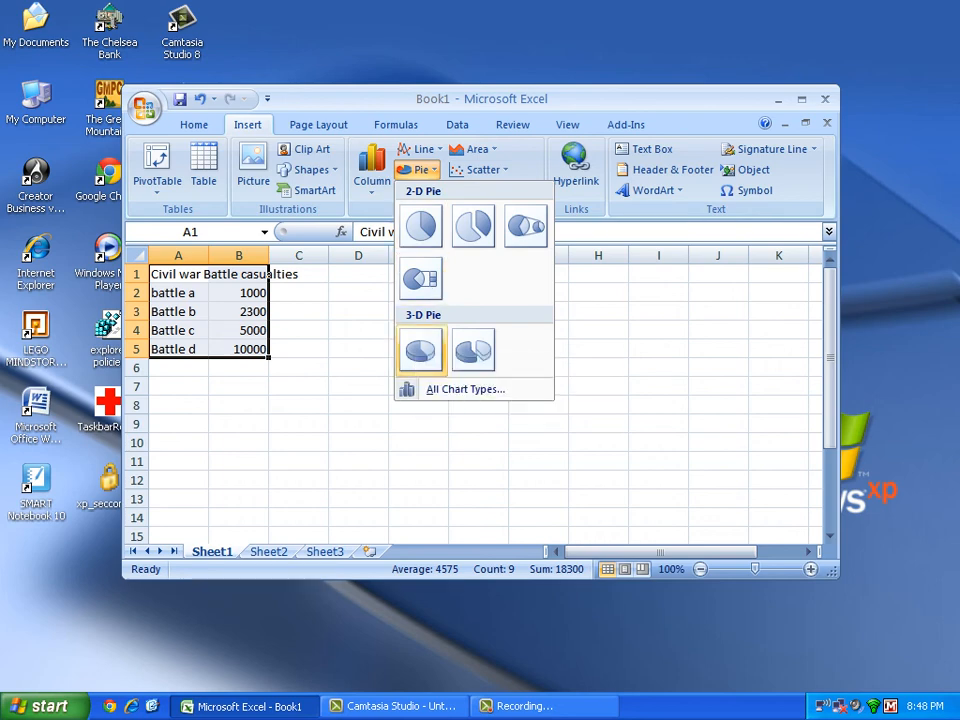
pyautogui.click(421, 349)
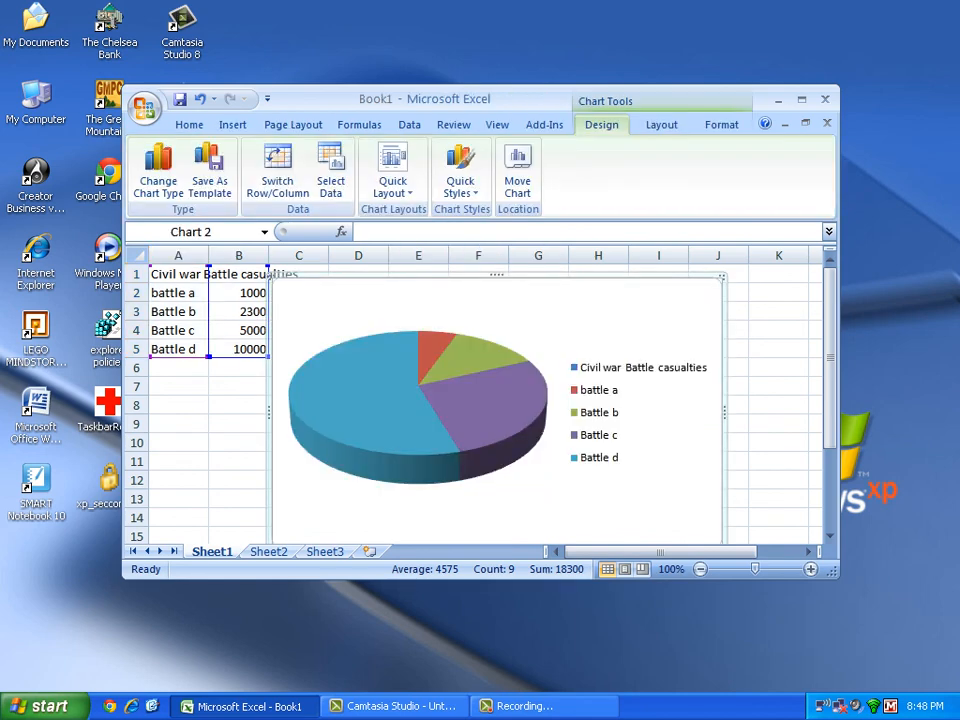